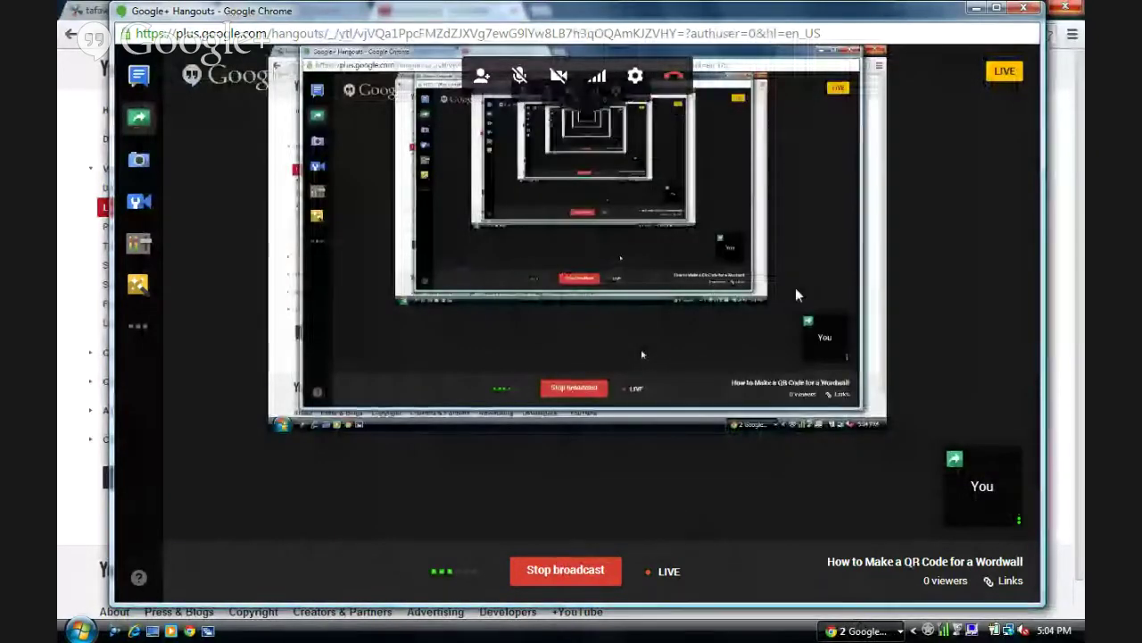
- Minimize the Google+ Hangouts broadcast window
{"action": "left_click", "coordinate": [975, 9]}
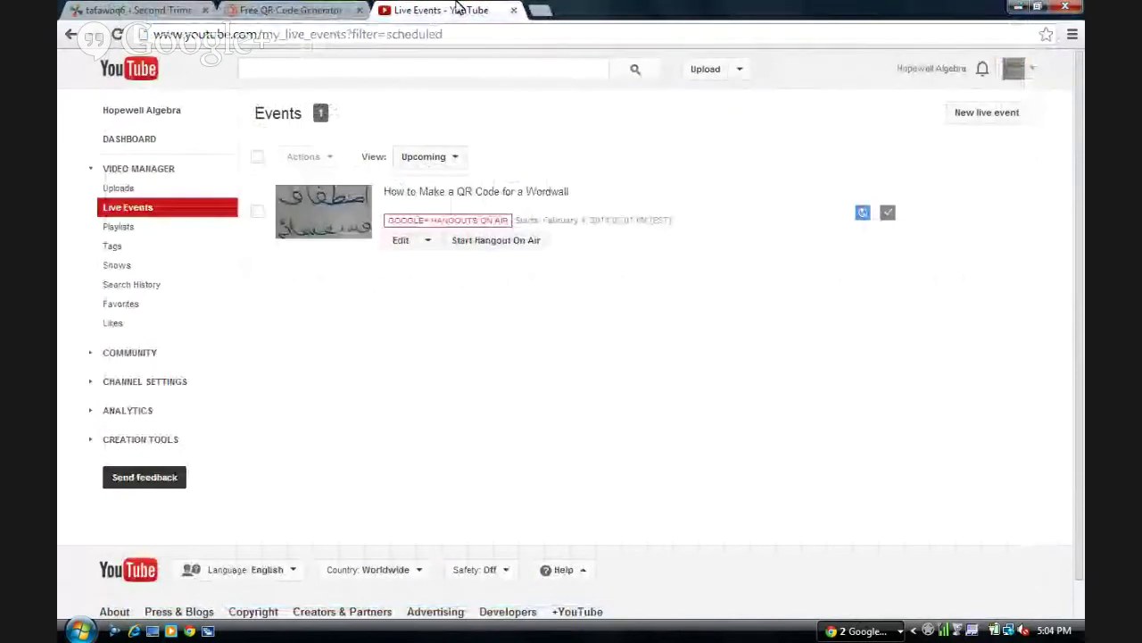
- On the tafawoq6 wiki's Second Trimester page, follow the 23 January THIS REFERENCE link
{"action": "left_click", "coordinate": [164, 8]}
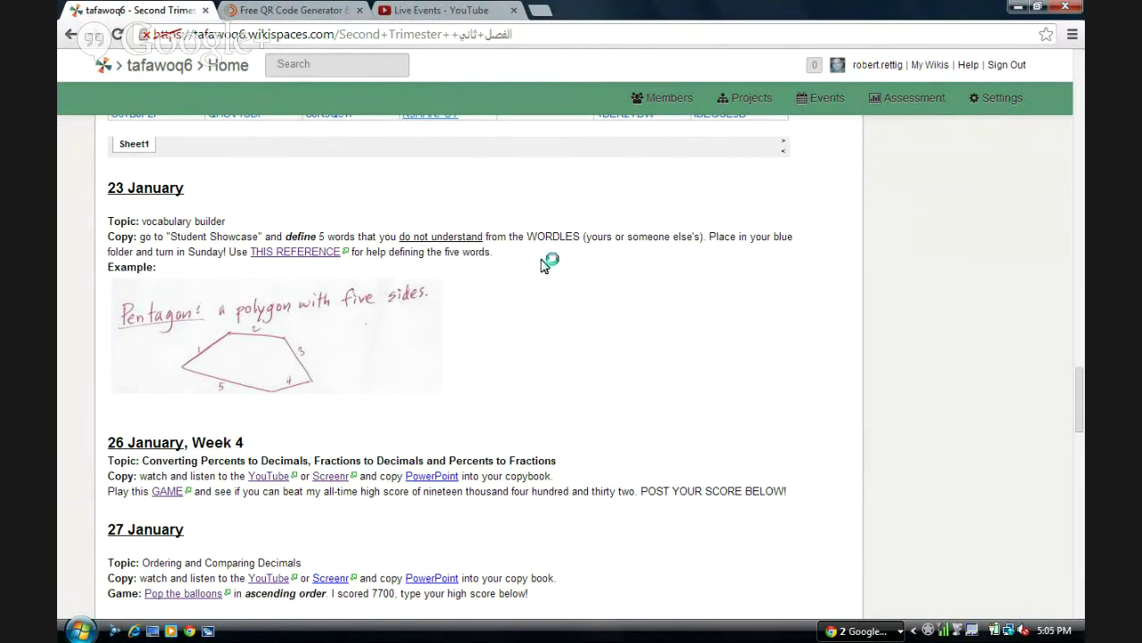
{"action": "scroll", "coordinate": [541, 266], "scroll_direction": "up", "scroll_amount": 5}
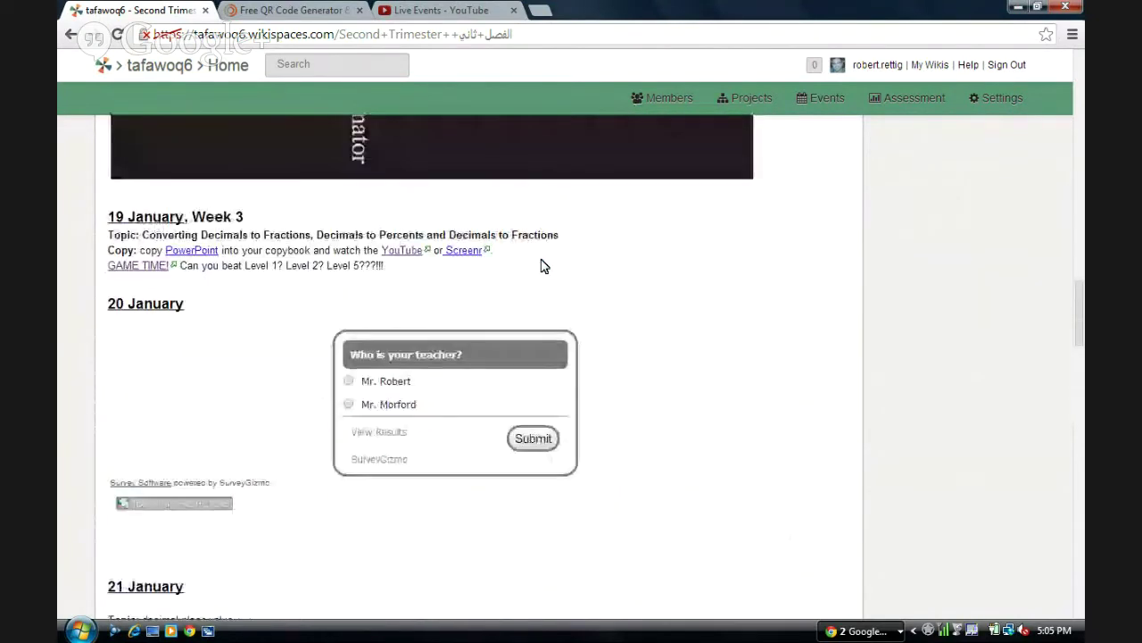
{"action": "scroll", "coordinate": [541, 266], "scroll_direction": "up", "scroll_amount": 5}
{"action": "scroll", "coordinate": [541, 261], "scroll_direction": "down", "scroll_amount": 1}
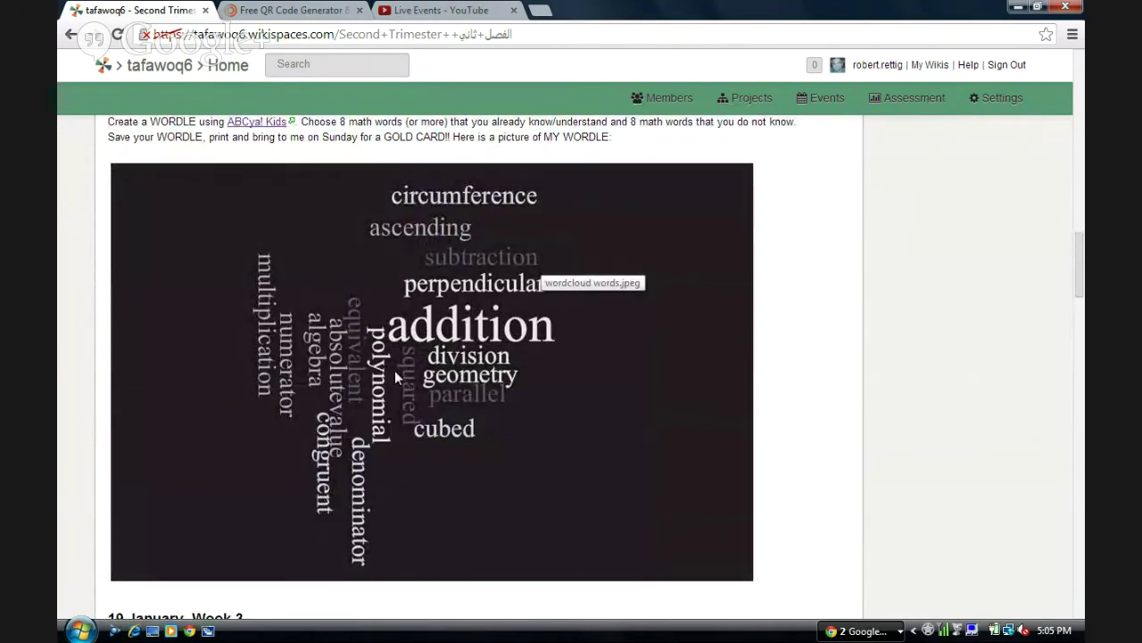
{"action": "scroll", "coordinate": [394, 370], "scroll_direction": "down", "scroll_amount": 4}
{"action": "scroll", "coordinate": [395, 377], "scroll_direction": "down", "scroll_amount": 1}
{"action": "scroll", "coordinate": [395, 377], "scroll_direction": "down", "scroll_amount": 4}
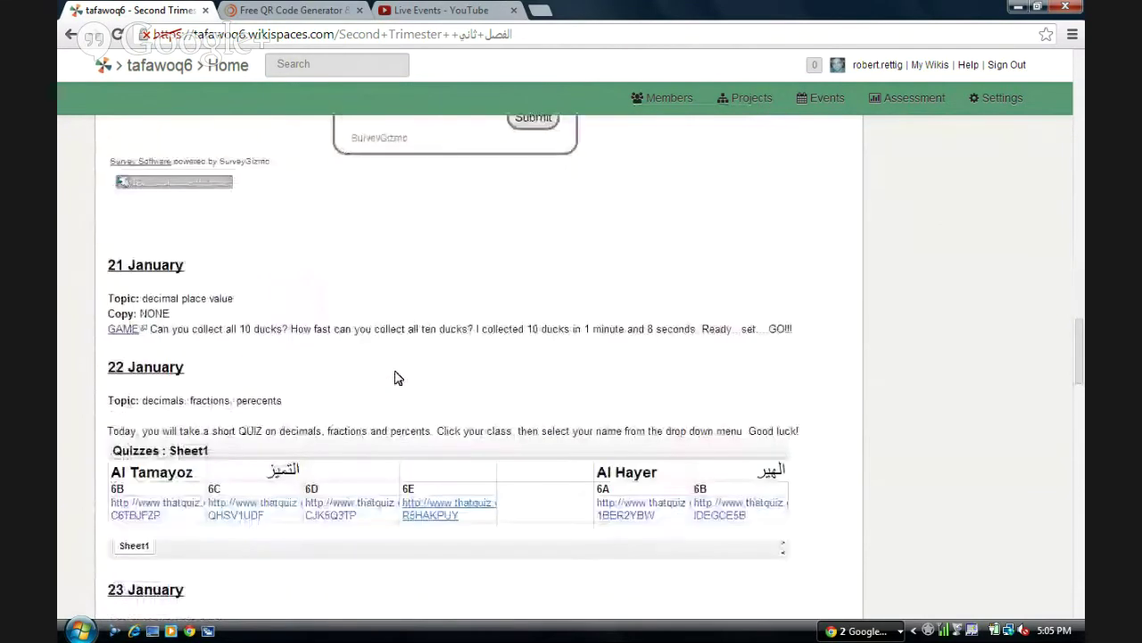
{"action": "scroll", "coordinate": [396, 377], "scroll_direction": "down", "scroll_amount": 2}
{"action": "scroll", "coordinate": [397, 378], "scroll_direction": "down", "scroll_amount": 1}
{"action": "scroll", "coordinate": [397, 377], "scroll_direction": "down", "scroll_amount": 1}
{"action": "scroll", "coordinate": [398, 377], "scroll_direction": "down", "scroll_amount": 1}
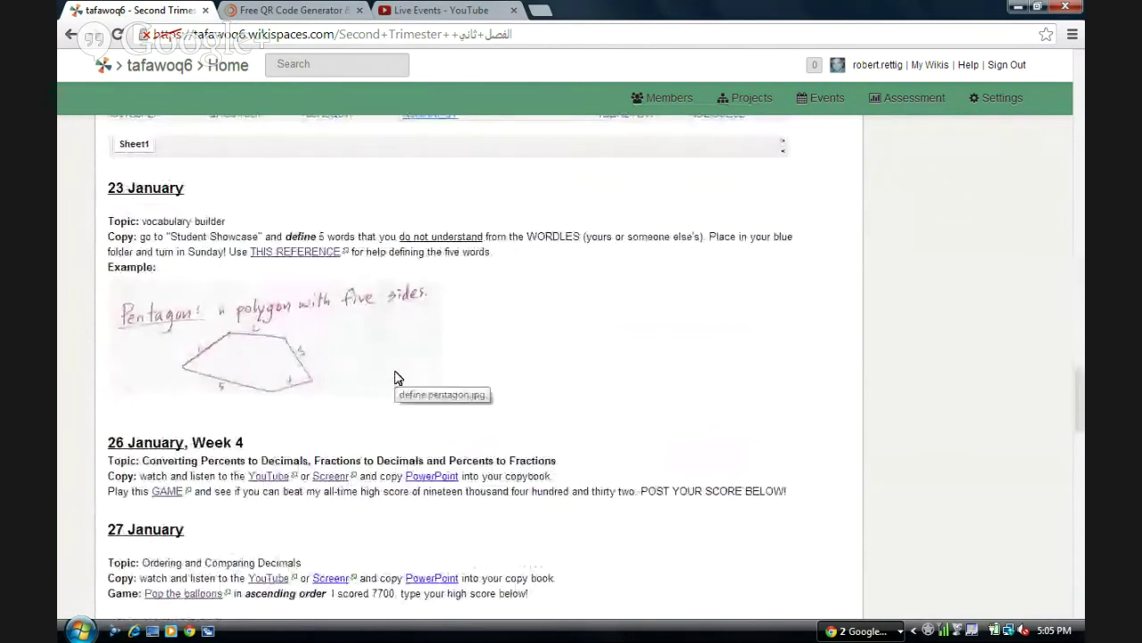
{"action": "left_click", "coordinate": [315, 254]}
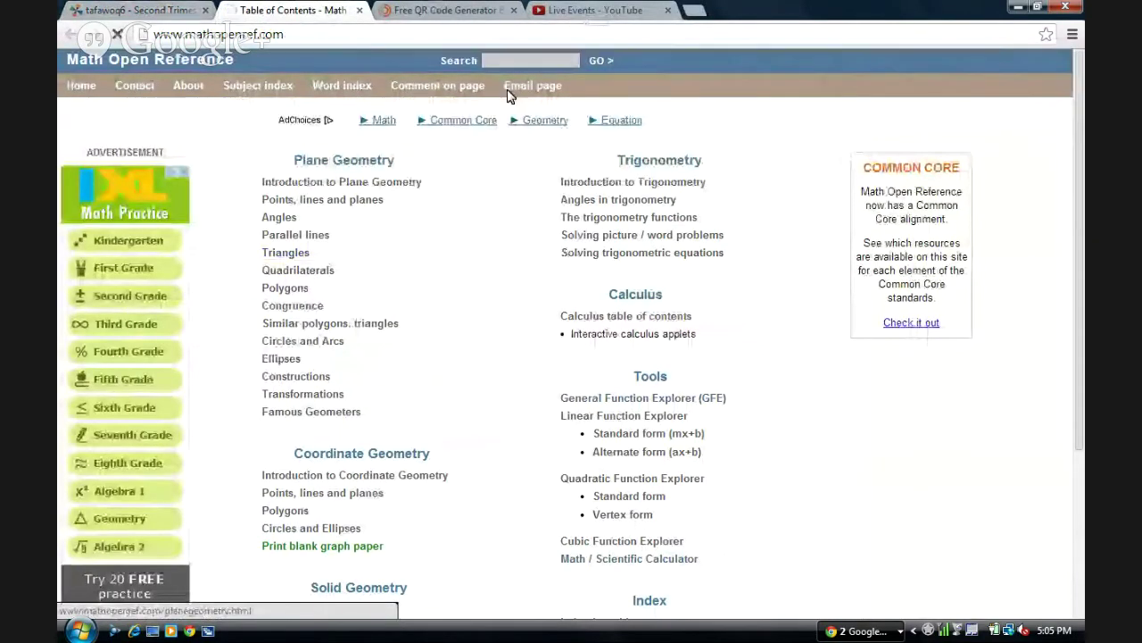
- Search Math Open Reference for 'congruent' and copy the definition page's URL
{"action": "left_click", "coordinate": [521, 60]}
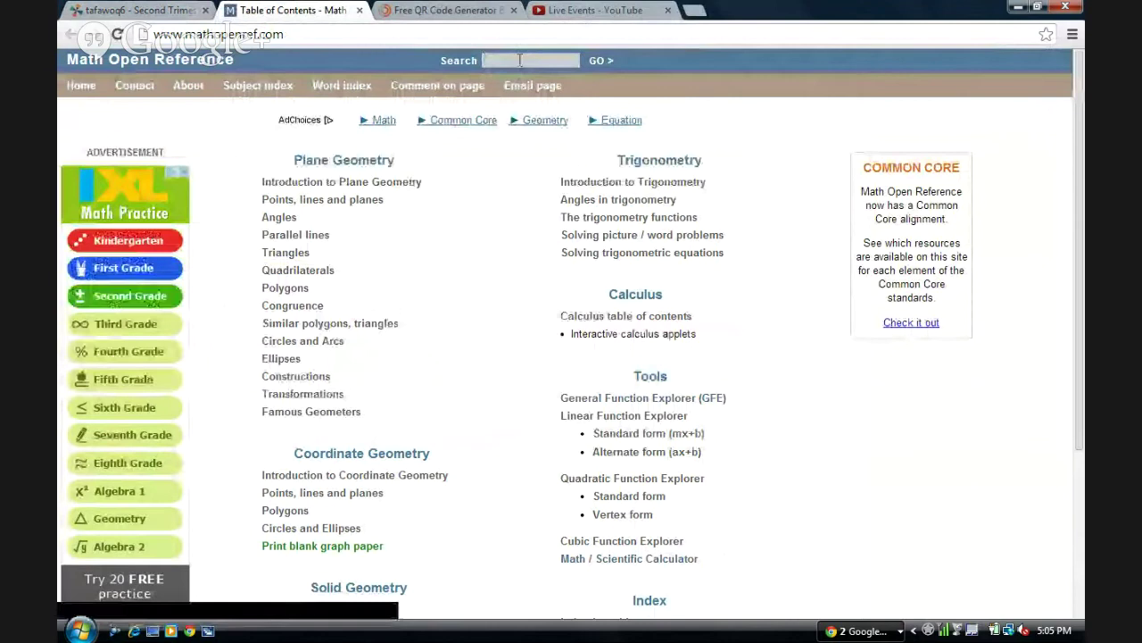
{"action": "type", "text": "congruent"}
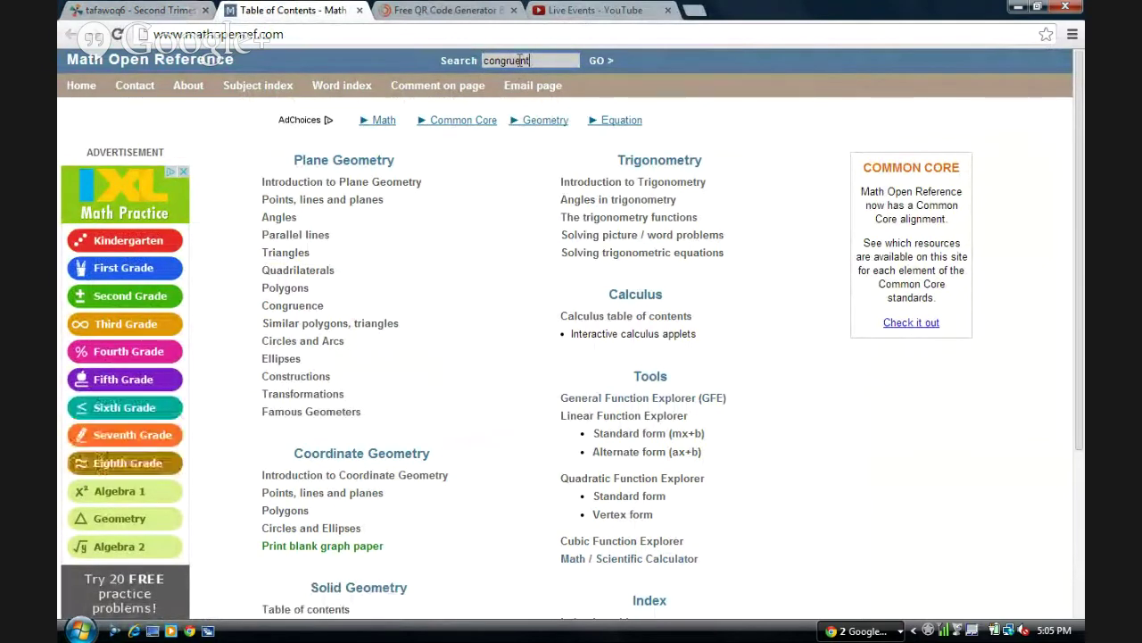
{"action": "key", "text": "Return"}
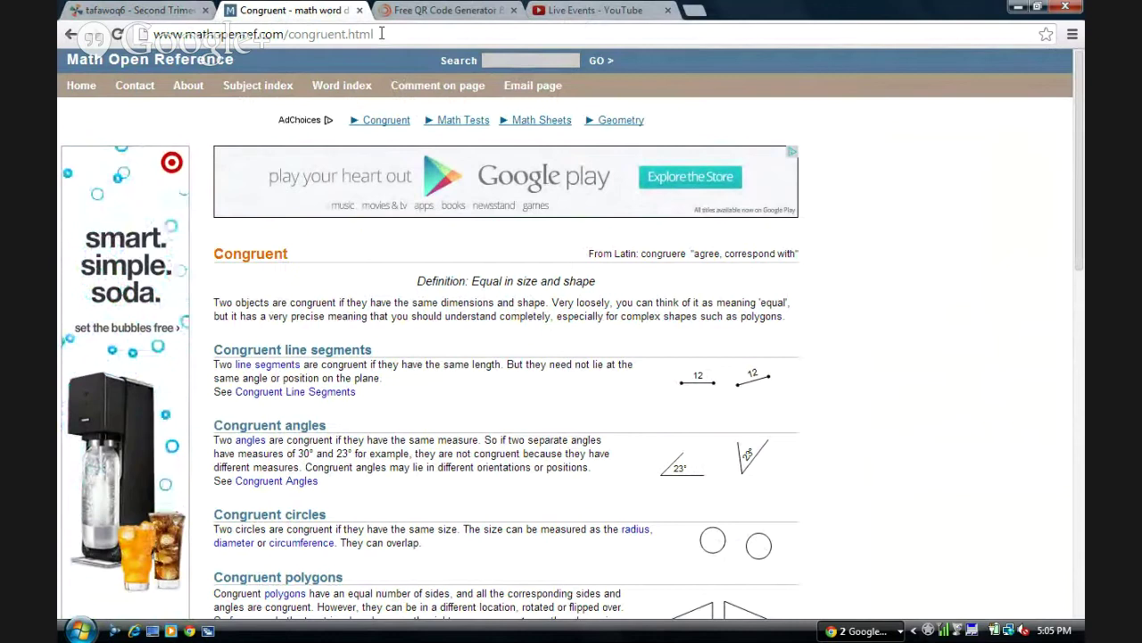
{"action": "left_click", "coordinate": [381, 33]}
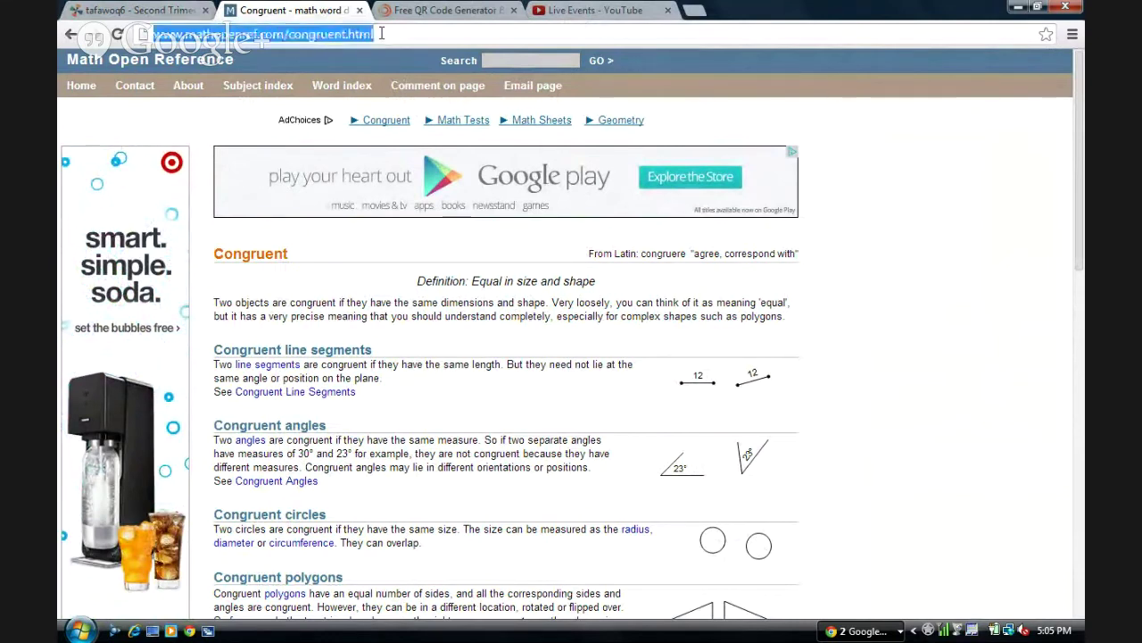
{"action": "right_click", "coordinate": [382, 36]}
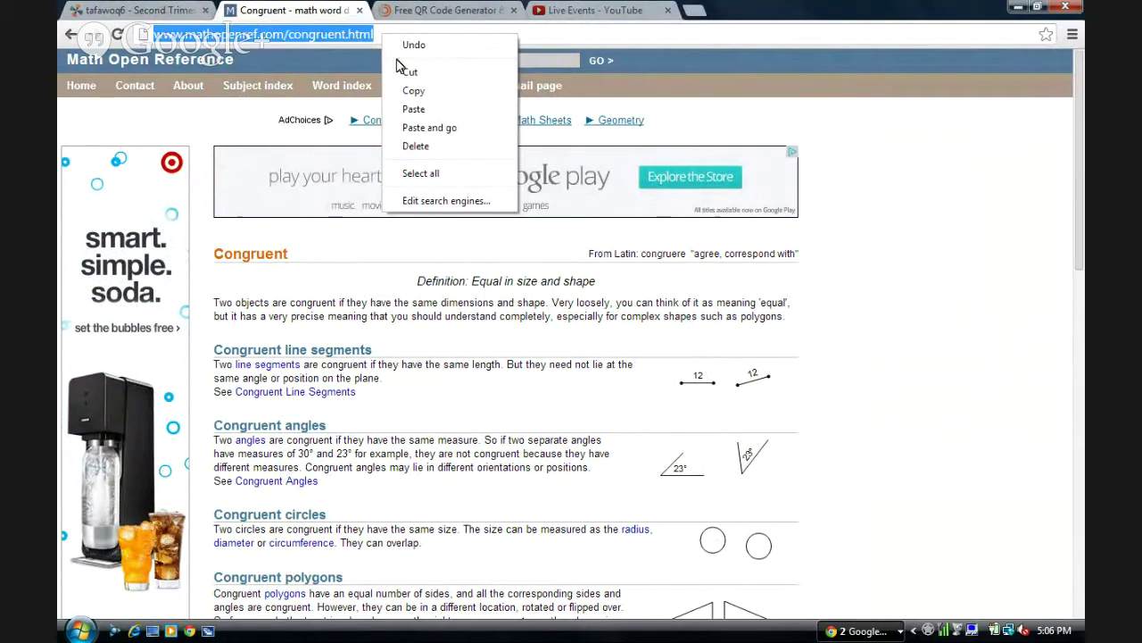
{"action": "left_click", "coordinate": [441, 103]}
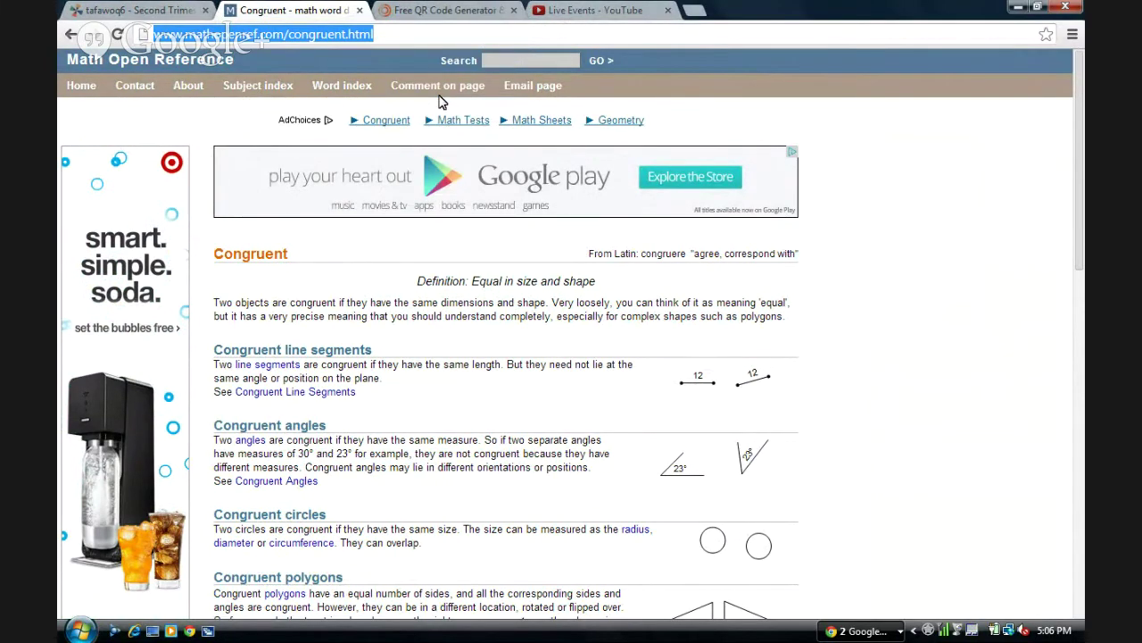
{"action": "left_click", "coordinate": [452, 9]}
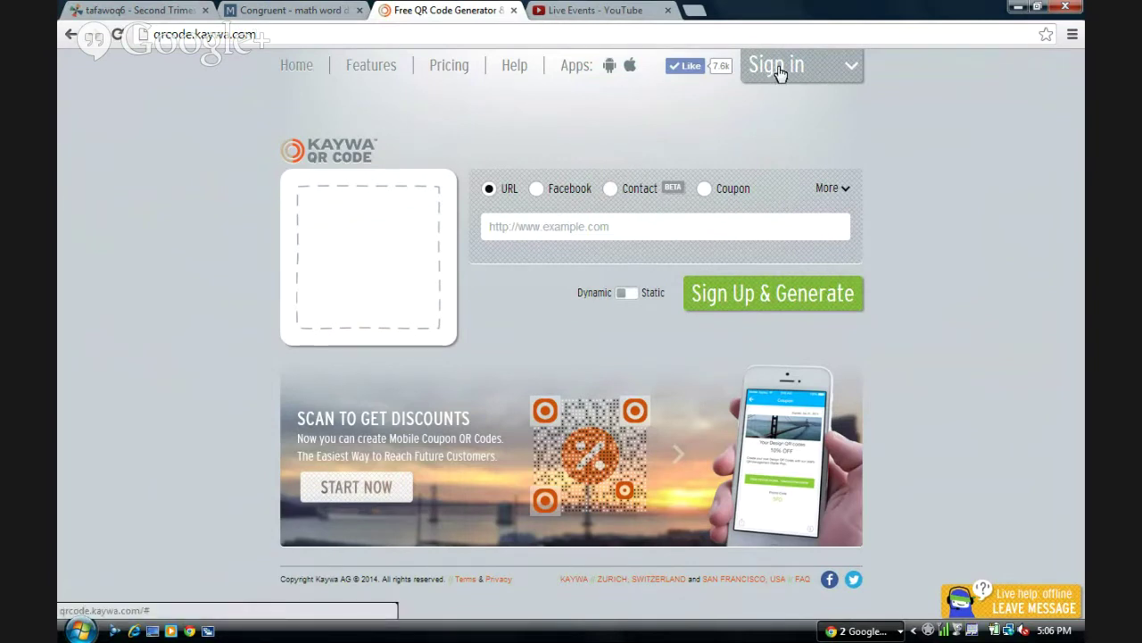
- Sign in to Kaywa QR Code using a Google account
{"action": "left_click", "coordinate": [779, 73]}
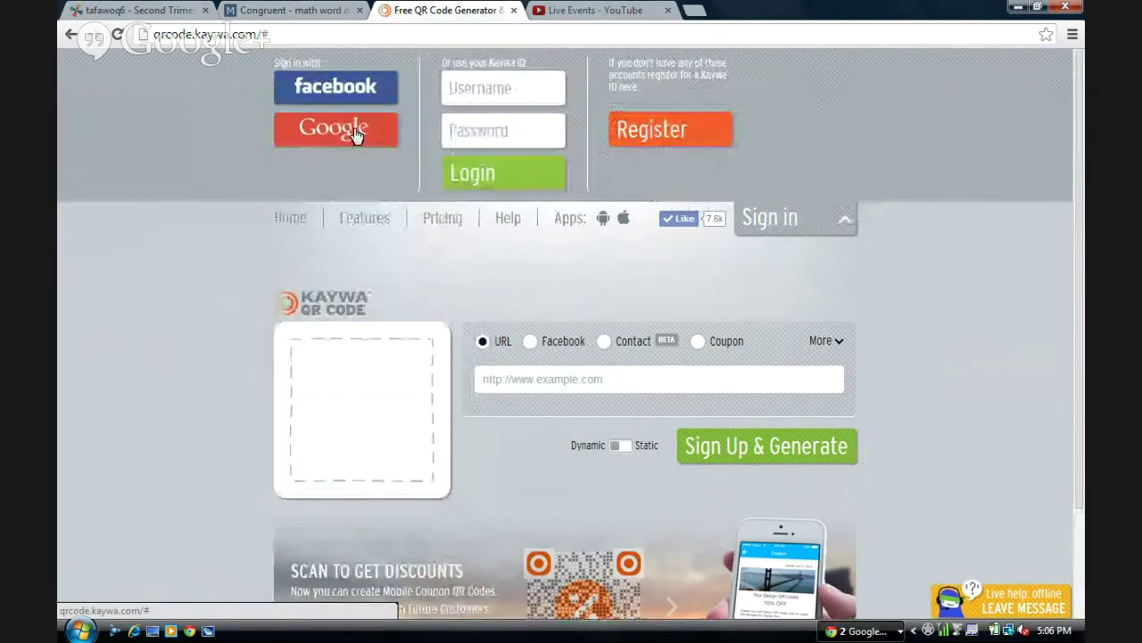
{"action": "left_click", "coordinate": [356, 134]}
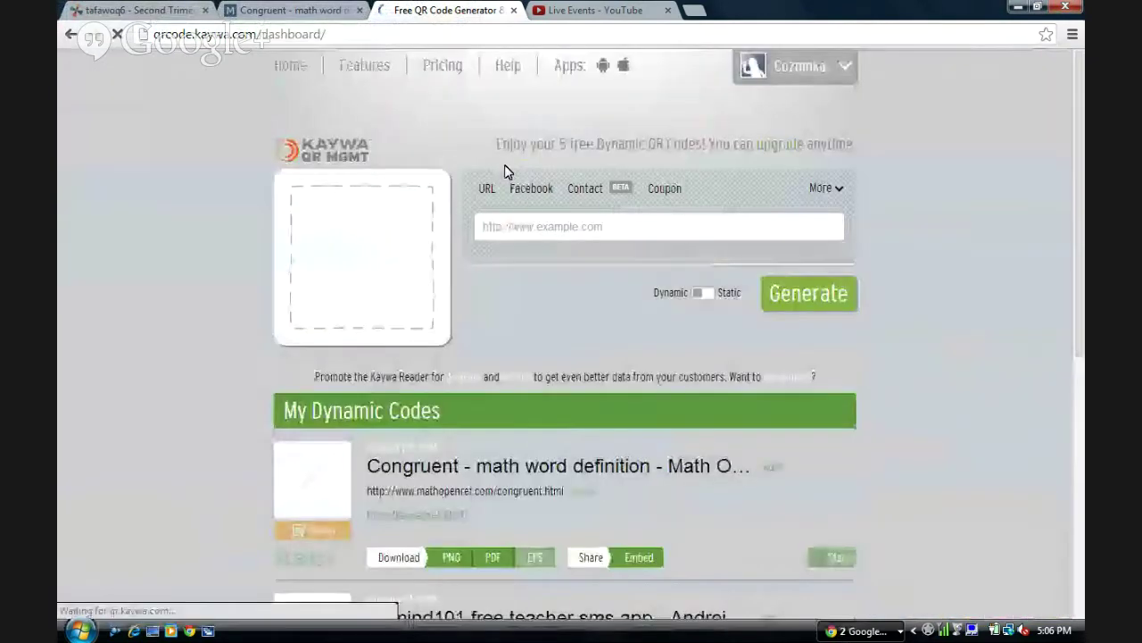
- Paste the Congruent page URL into the link field and generate its QR code
{"action": "right_click", "coordinate": [515, 226]}
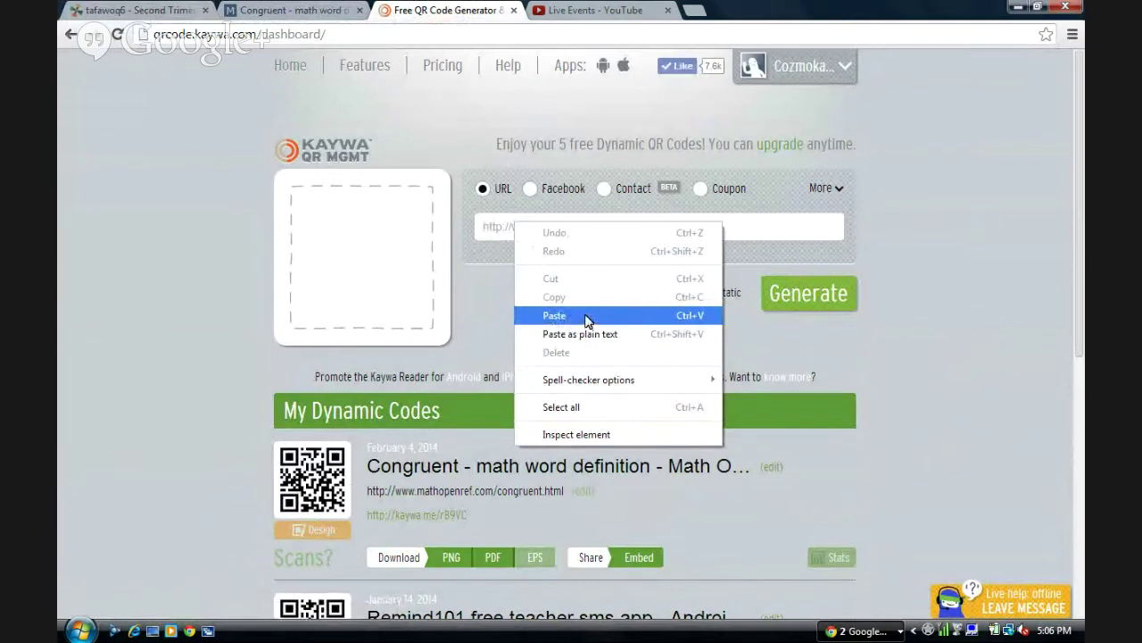
{"action": "left_click", "coordinate": [588, 320]}
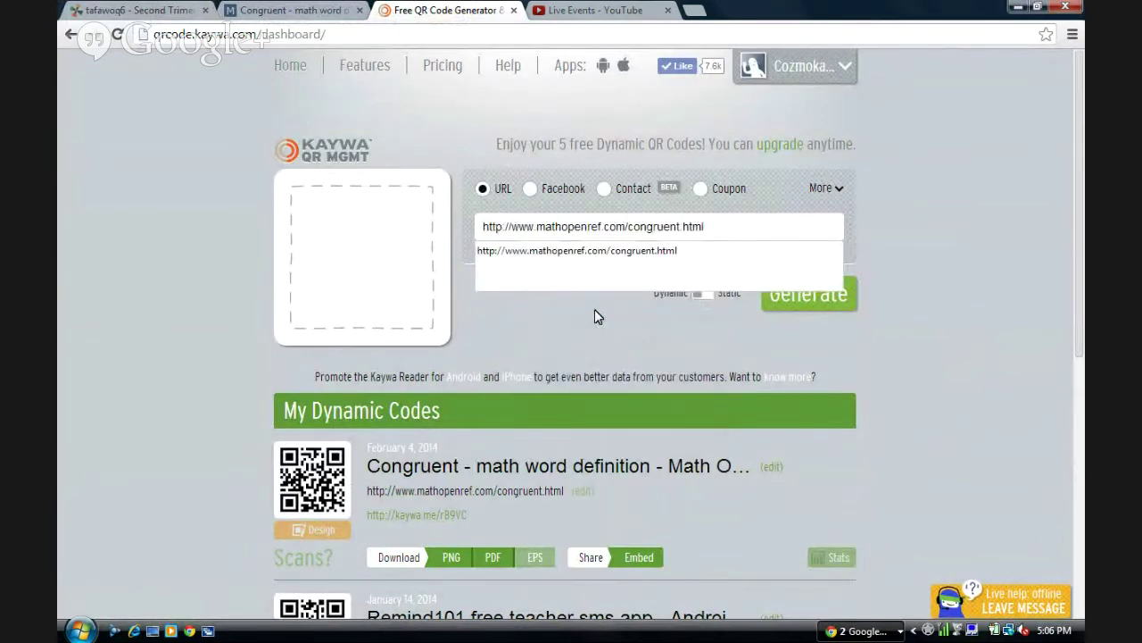
{"action": "left_click", "coordinate": [906, 281]}
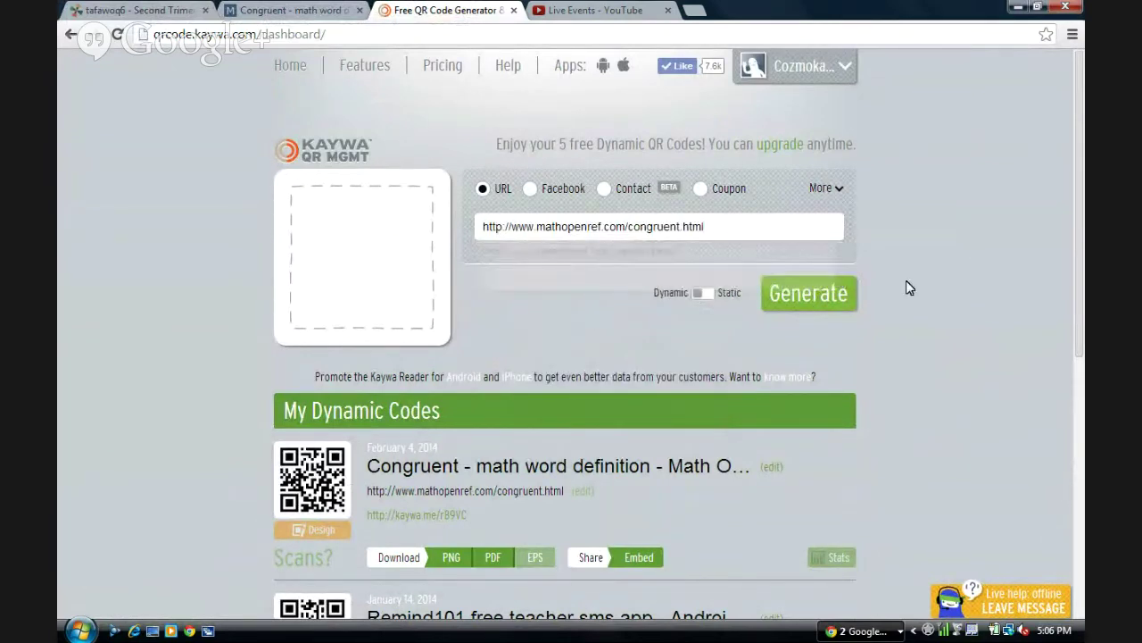
{"action": "left_click", "coordinate": [814, 295]}
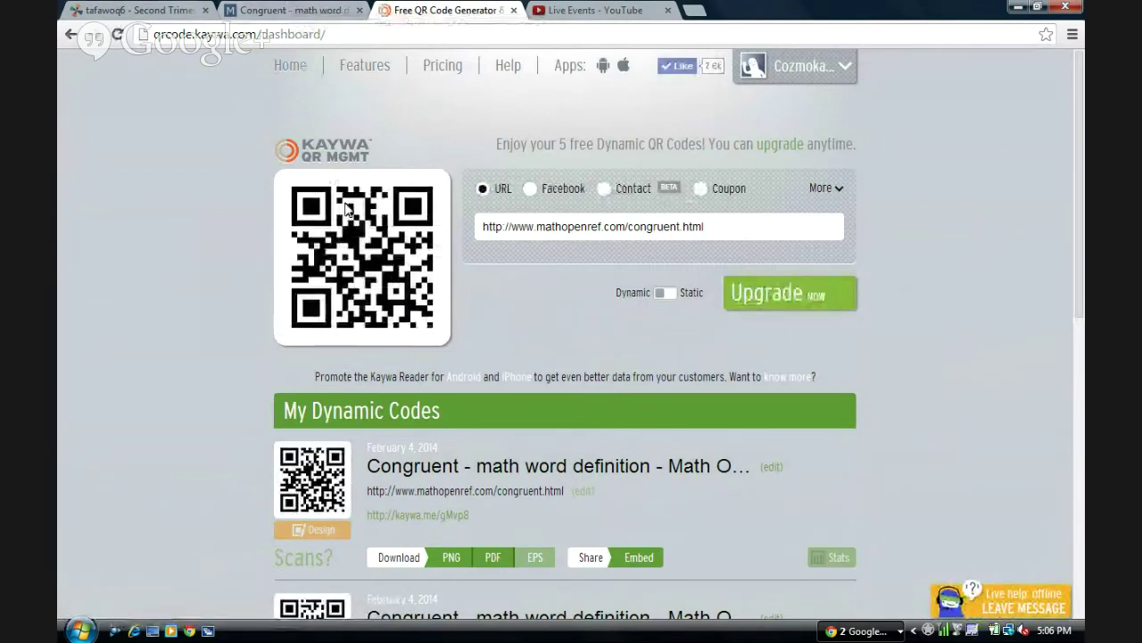
- Save the QR code image as 'congruent QR code' in the Images folder
{"action": "right_click", "coordinate": [377, 242]}
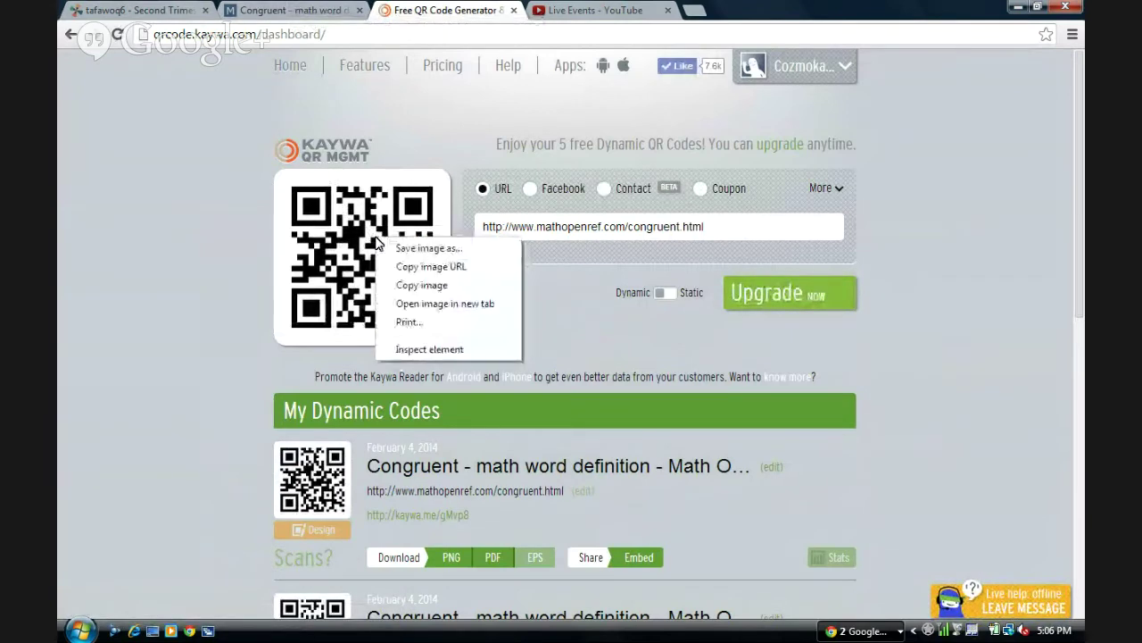
{"action": "left_click", "coordinate": [466, 254]}
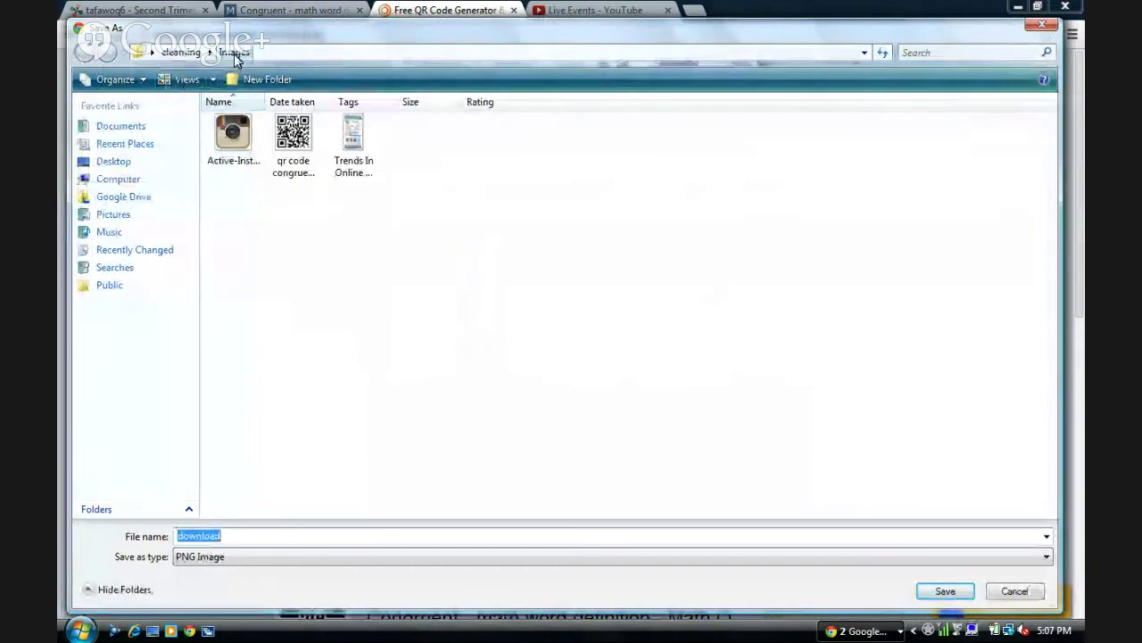
{"action": "left_click", "coordinate": [263, 535]}
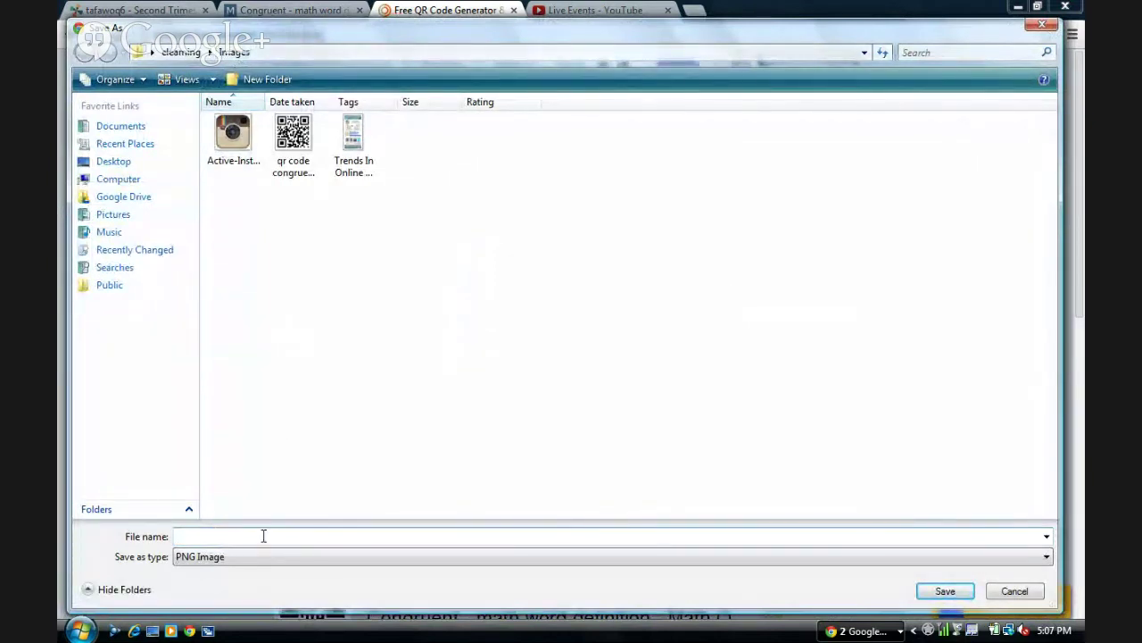
{"action": "type", "text": "congruent QR code"}
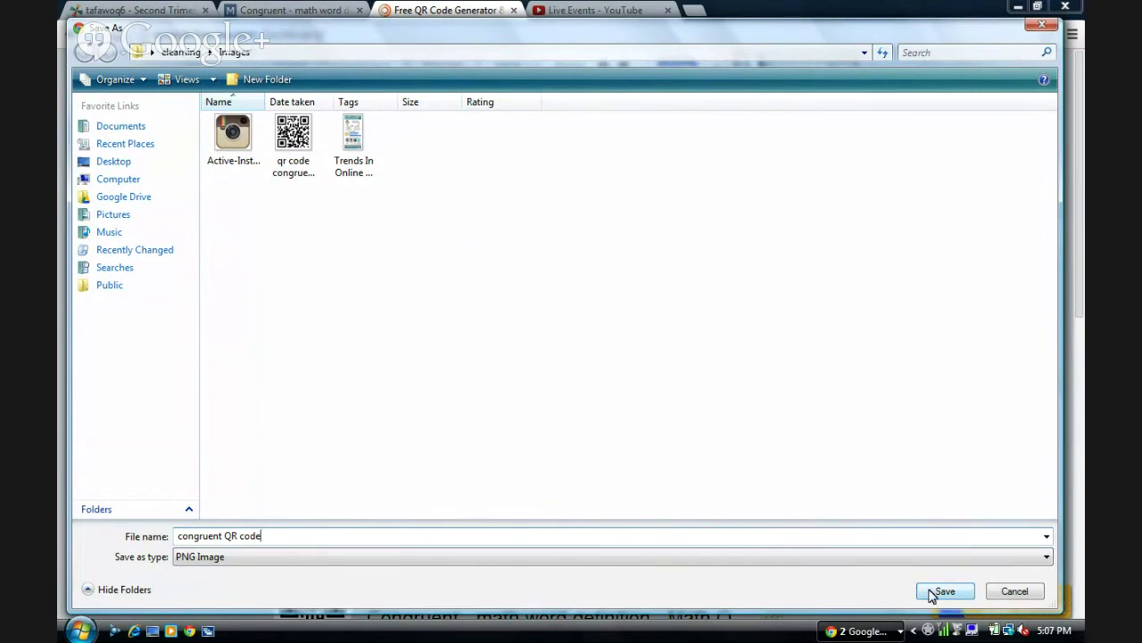
{"action": "left_click", "coordinate": [944, 591]}
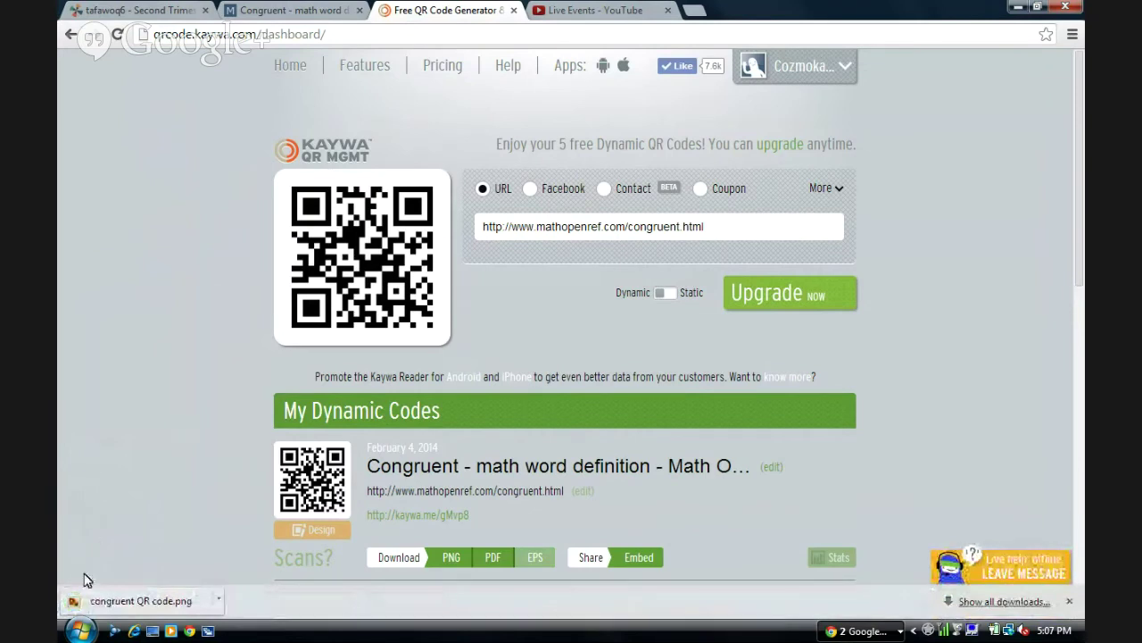
- Launch PowerPoint 2007, title the slide 'Congruent' and delete the subtitle box
{"action": "left_click", "coordinate": [80, 631]}
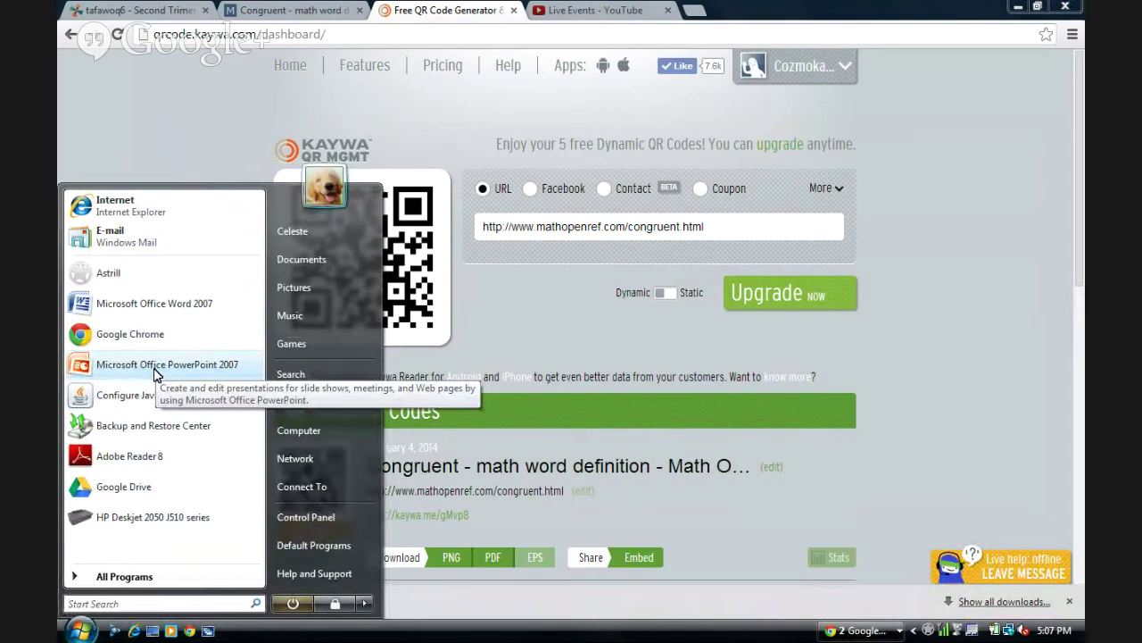
{"action": "left_click", "coordinate": [156, 373]}
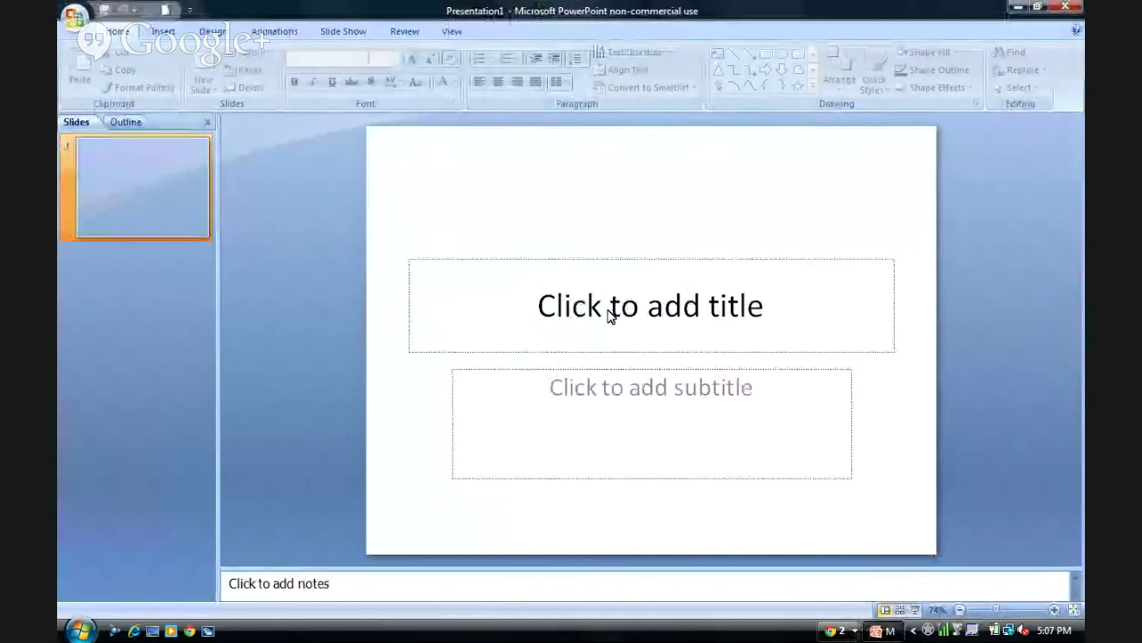
{"action": "left_click", "coordinate": [607, 310]}
{"action": "type", "text": "Cong"}
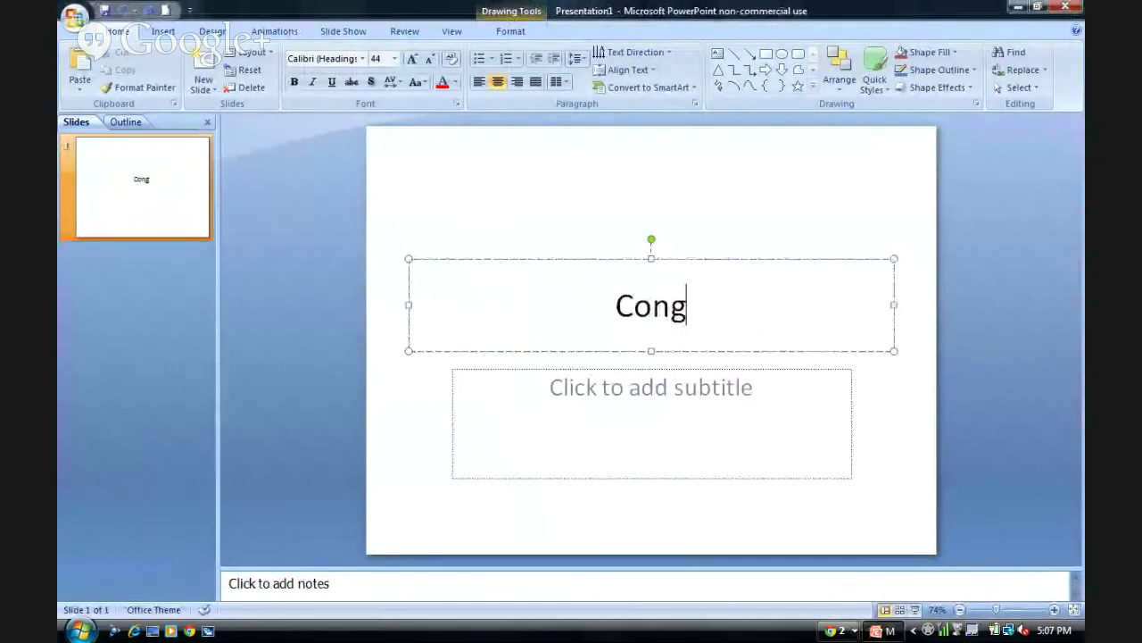
{"action": "type", "text": "ruent"}
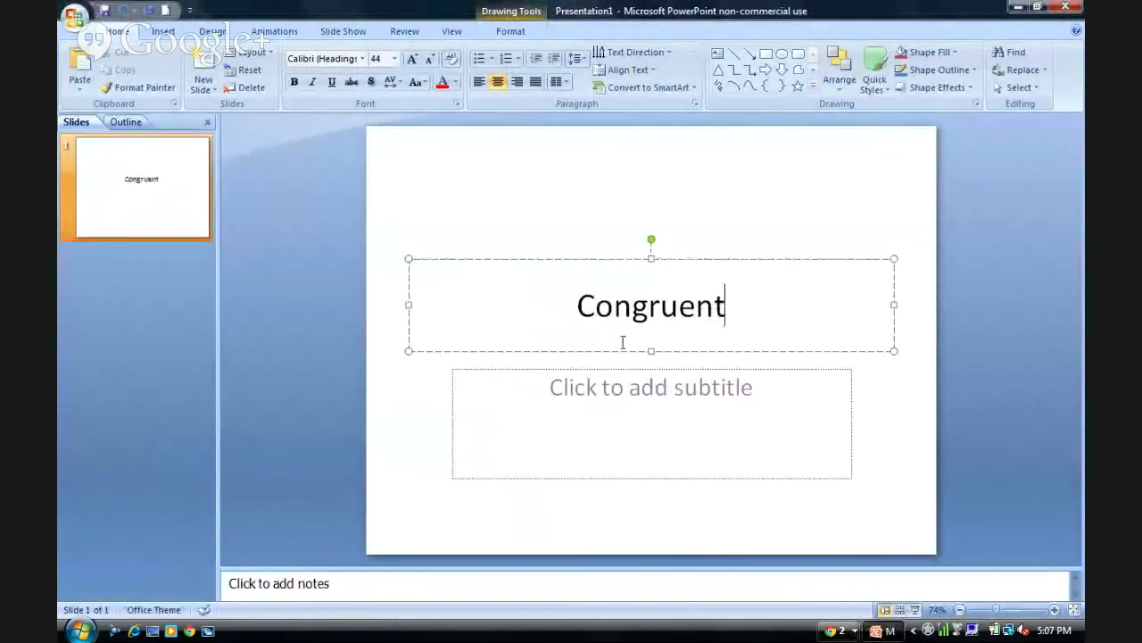
{"action": "left_click", "coordinate": [622, 409]}
{"action": "left_click", "coordinate": [654, 369]}
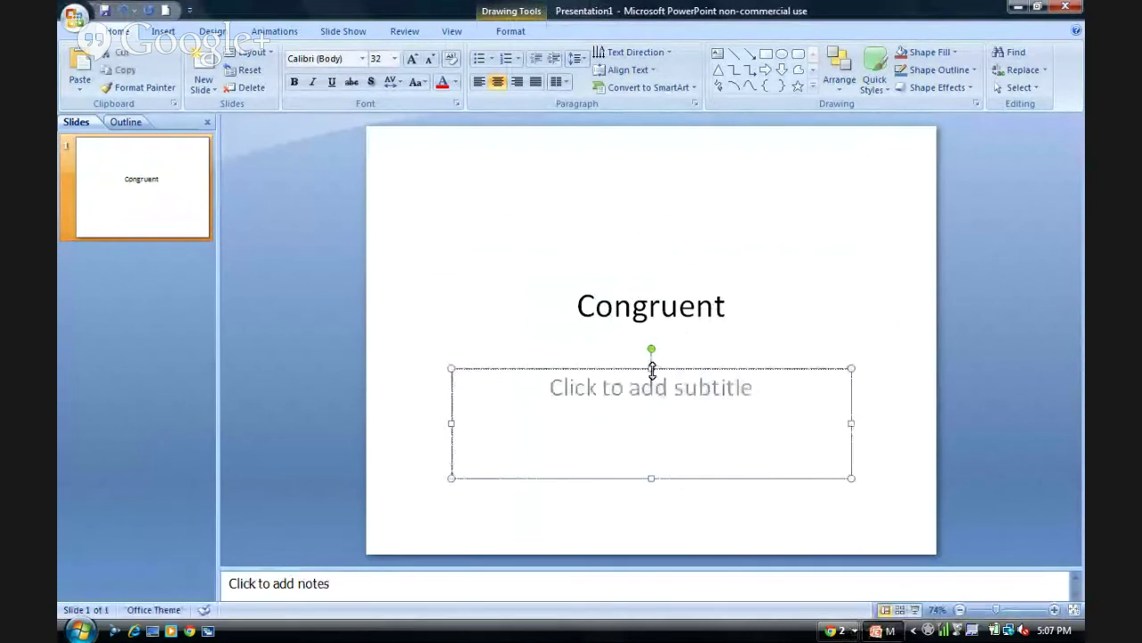
{"action": "key", "text": "Delete"}
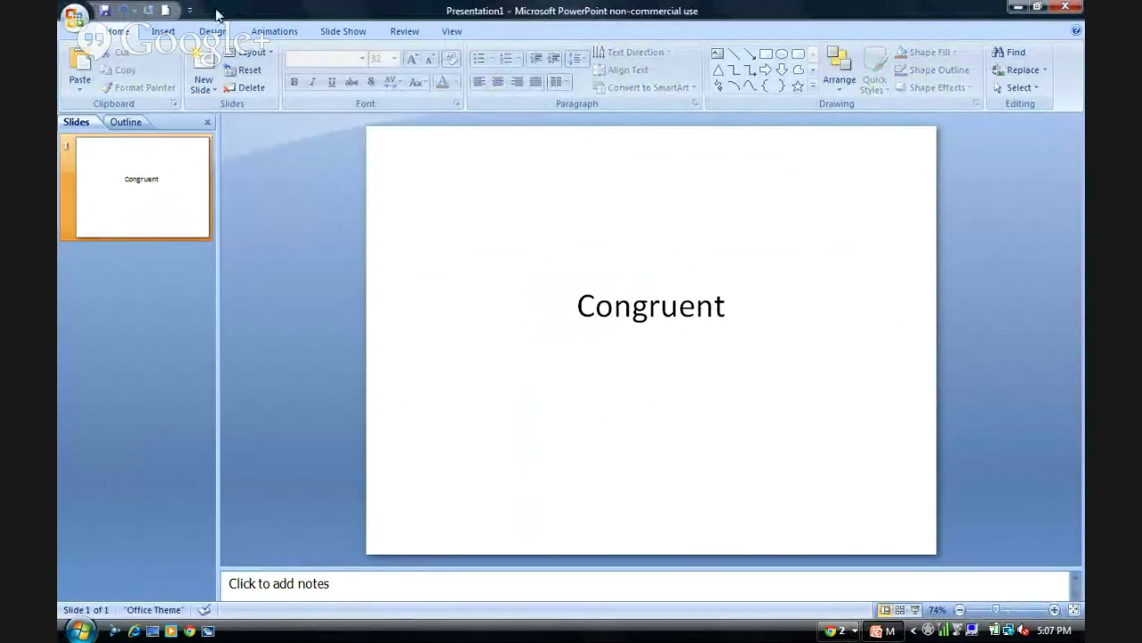
- Insert the 'congruent QR code' picture from elearning > Images onto the slide
{"action": "left_click", "coordinate": [163, 33]}
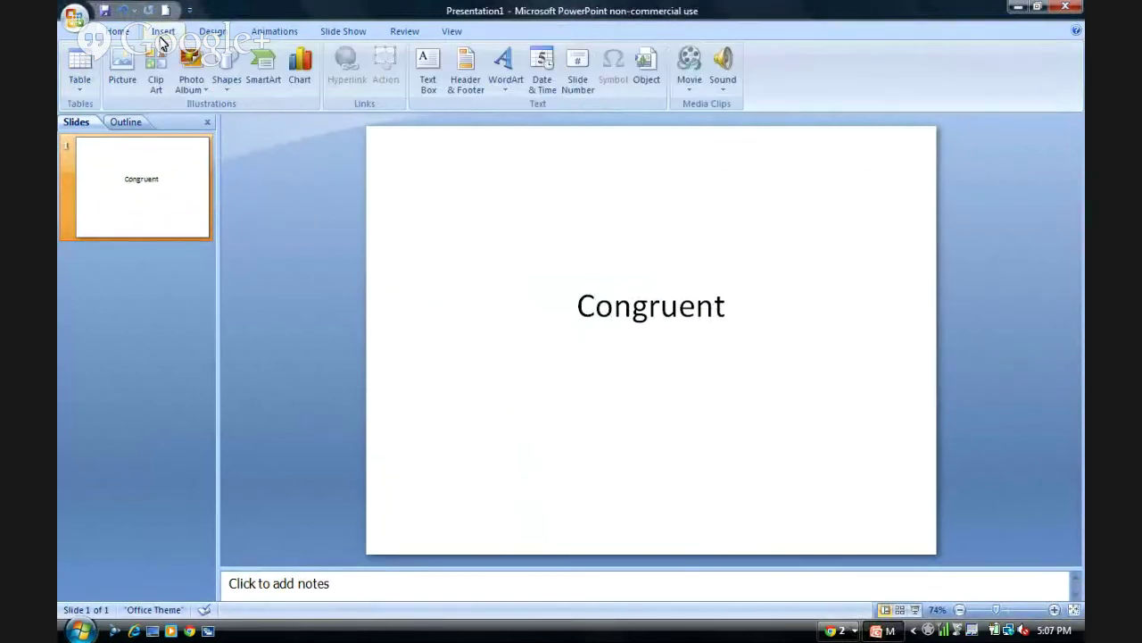
{"action": "left_click", "coordinate": [122, 71]}
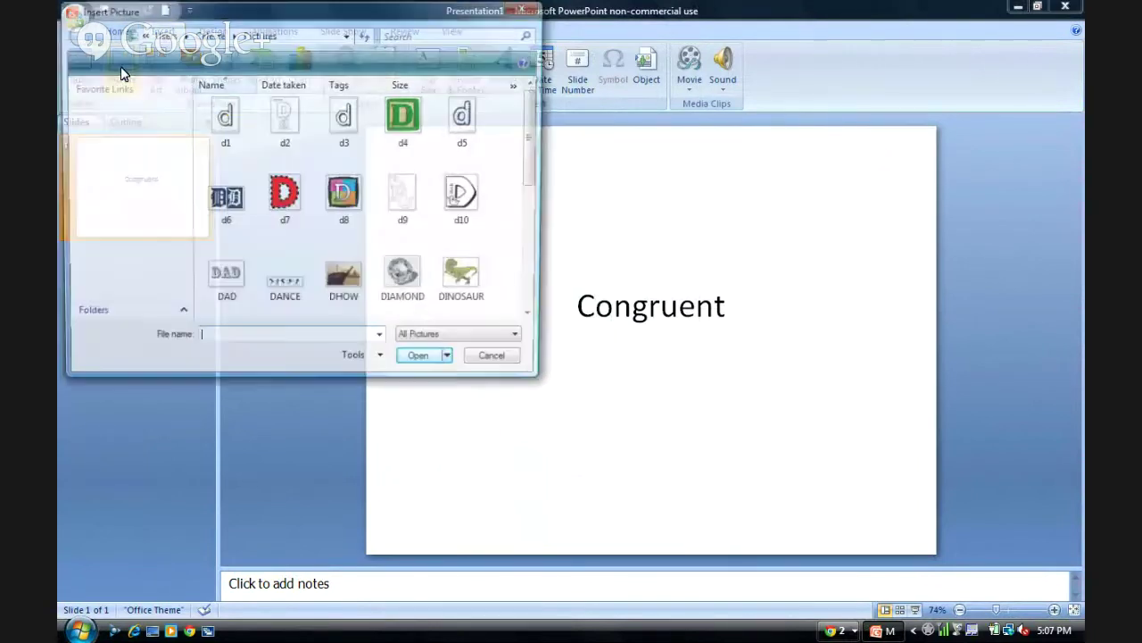
{"action": "left_click", "coordinate": [142, 34]}
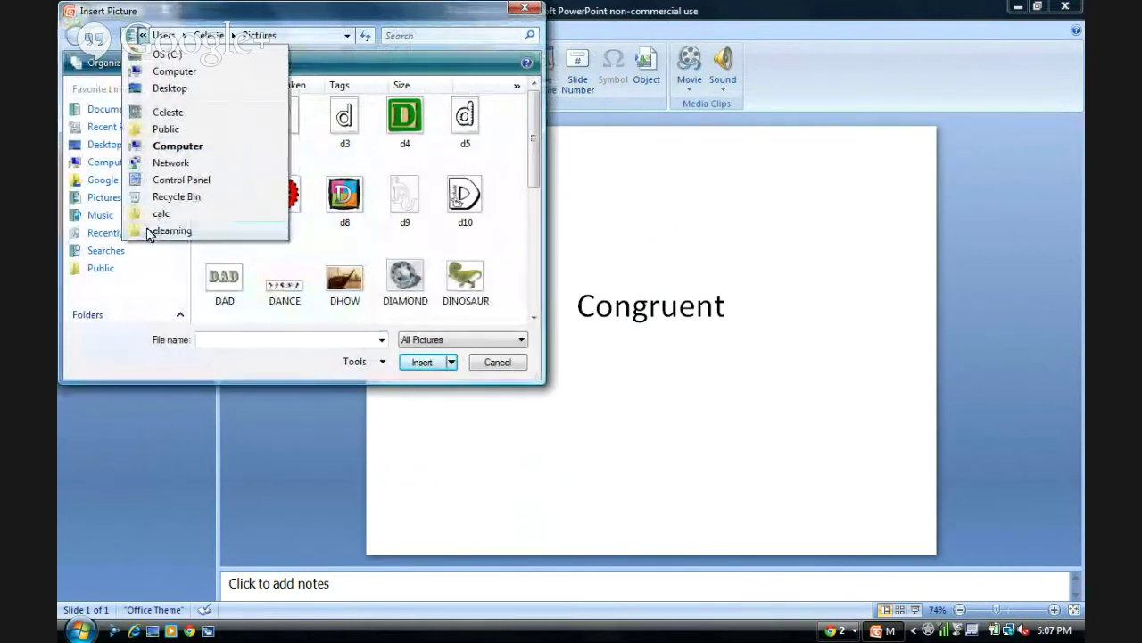
{"action": "left_click", "coordinate": [150, 231]}
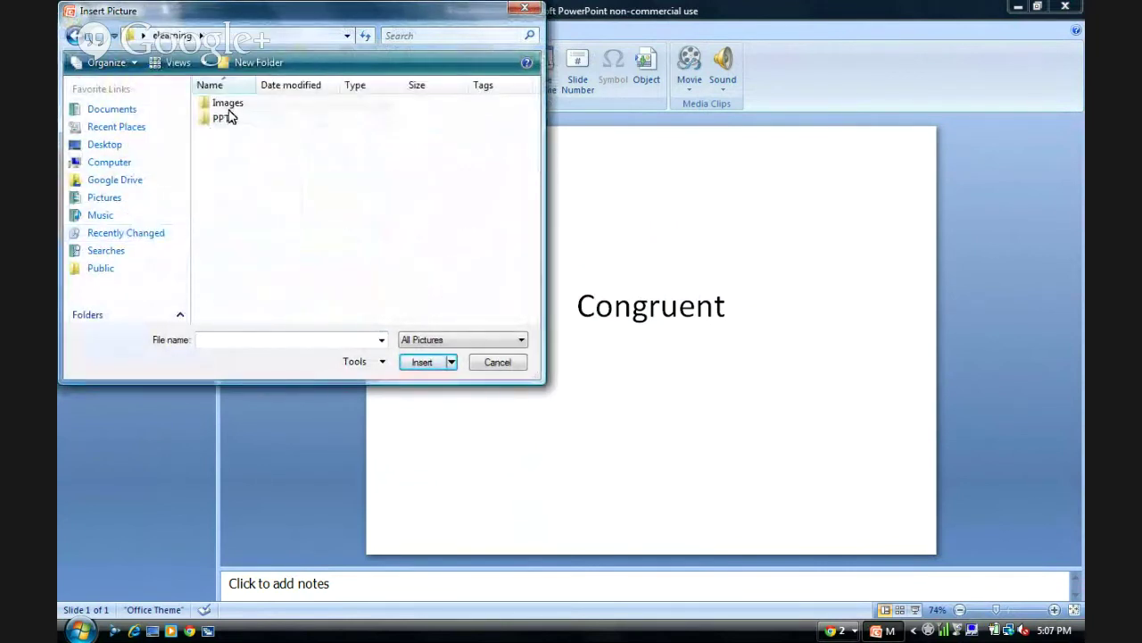
{"action": "double_click", "coordinate": [227, 104]}
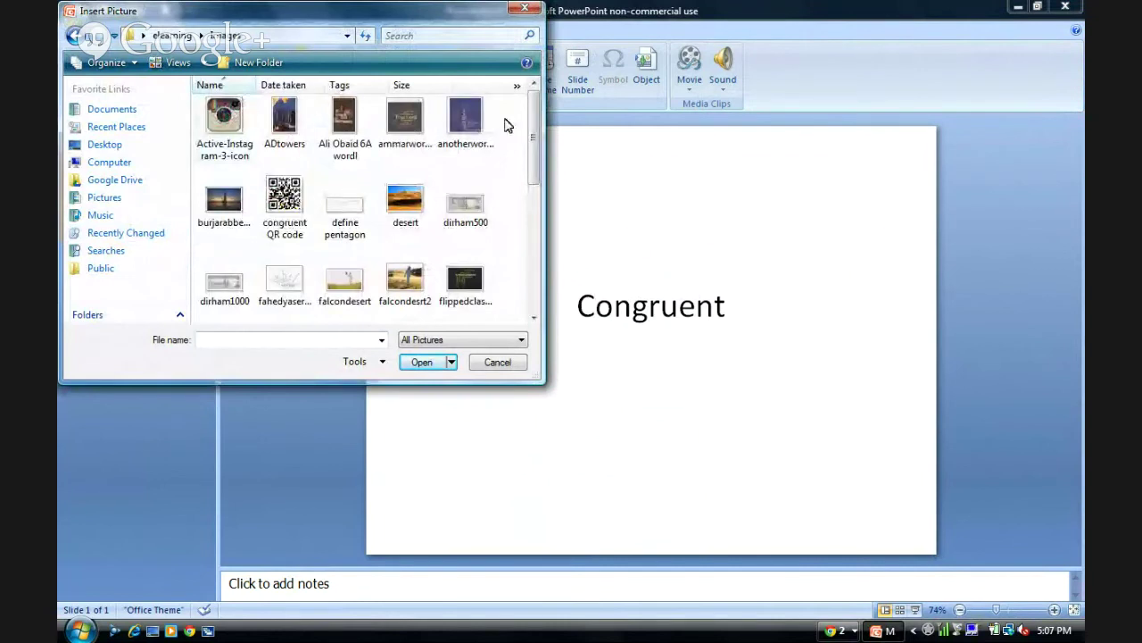
{"action": "left_click", "coordinate": [286, 198]}
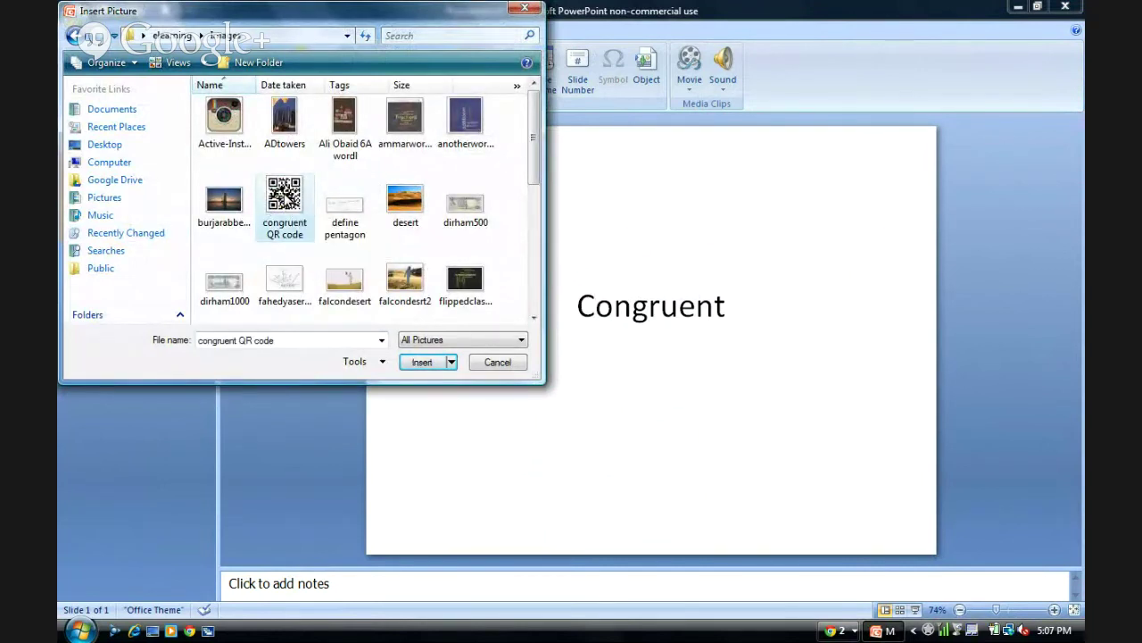
{"action": "left_click", "coordinate": [421, 363]}
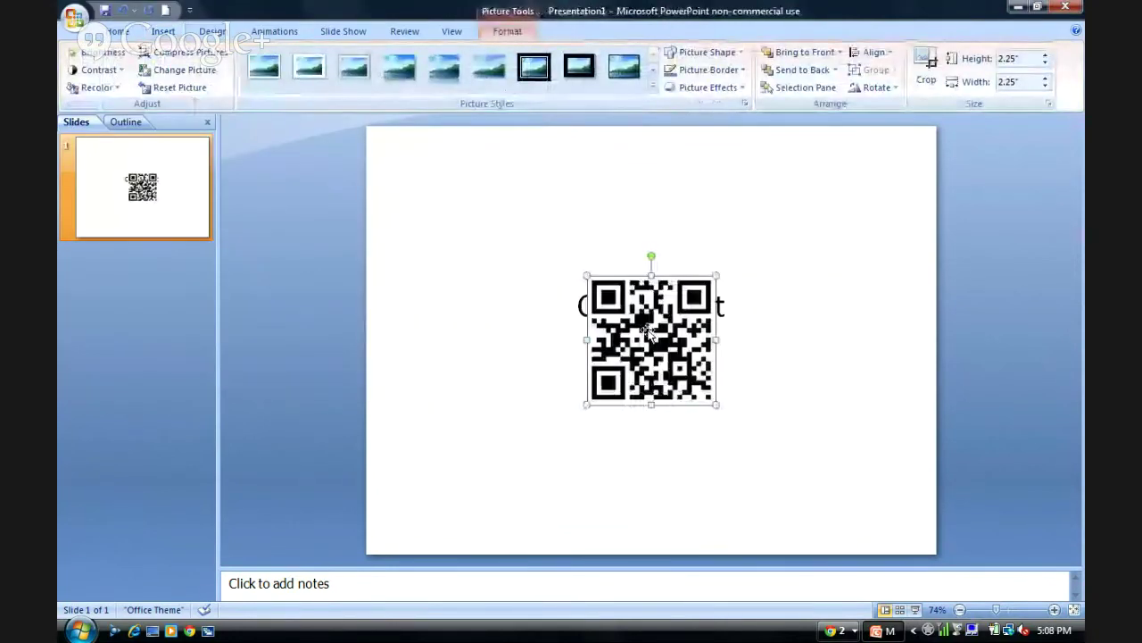
- Move the QR code beneath the 'Congruent' title and print the slide
{"action": "mouse_move", "coordinate": [647, 330]}
{"action": "left_mouse_down"}
{"action": "mouse_move", "coordinate": [630, 402]}
{"action": "mouse_move", "coordinate": [472, 230]}
{"action": "left_mouse_up"}
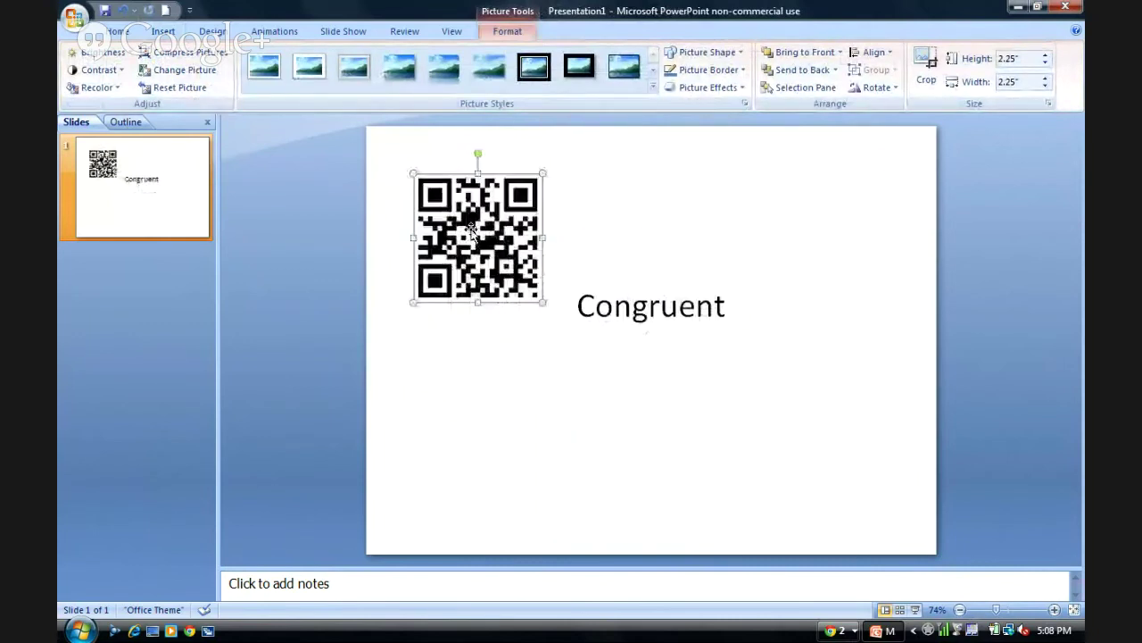
{"action": "left_click_drag", "start_coordinate": [471, 231], "coordinate": [646, 414]}
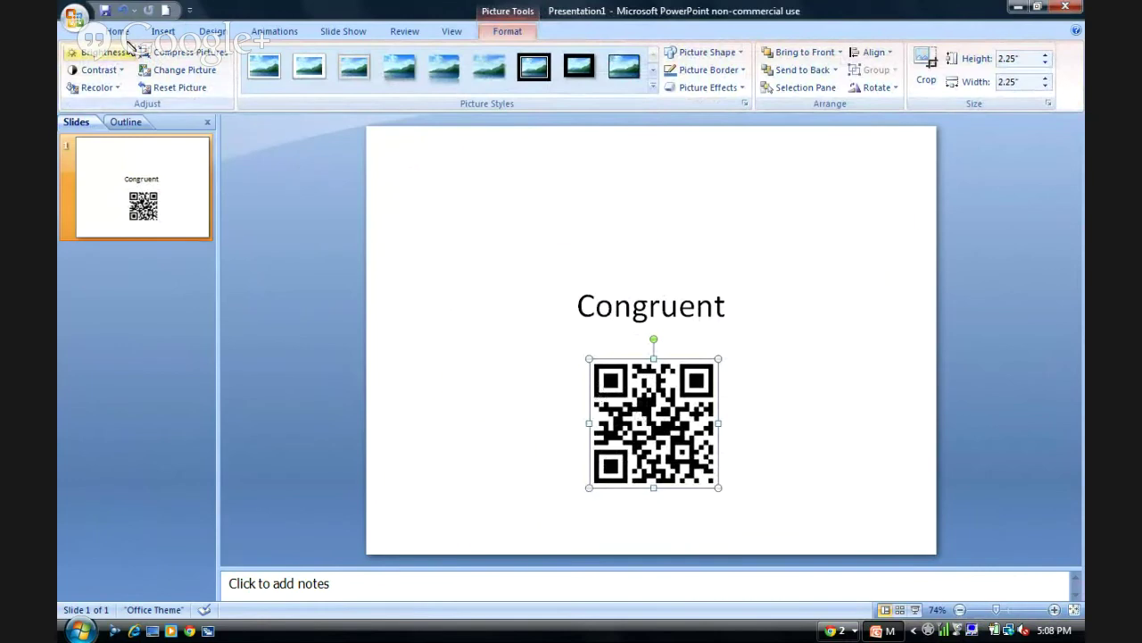
{"action": "left_click", "coordinate": [77, 17]}
{"action": "mouse_move", "coordinate": [105, 197]}
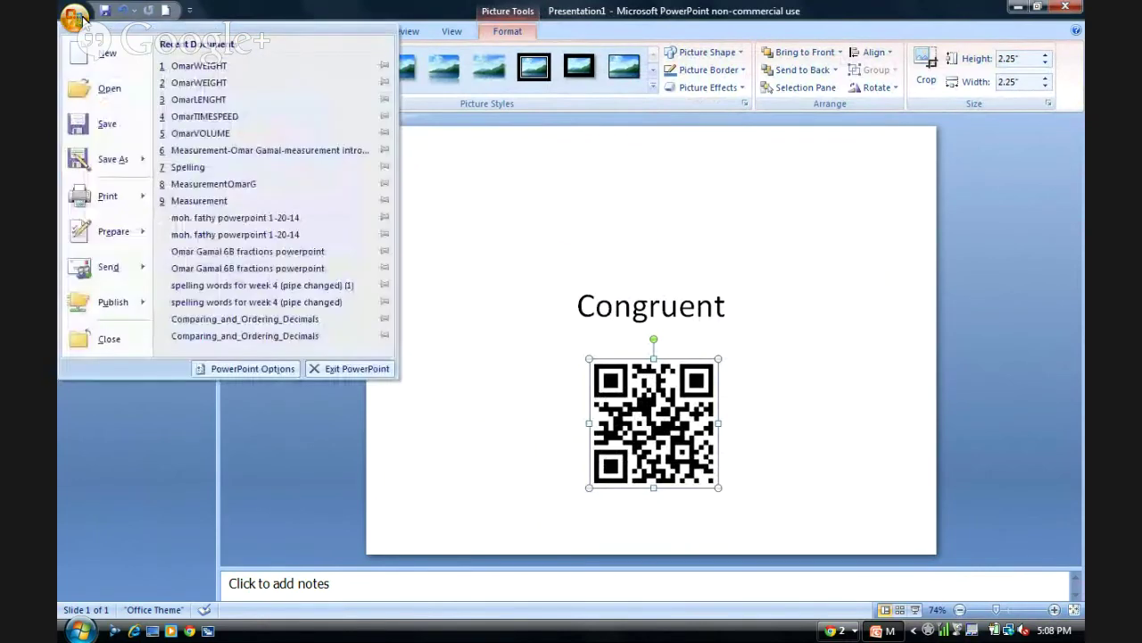
{"action": "left_click", "coordinate": [100, 196]}
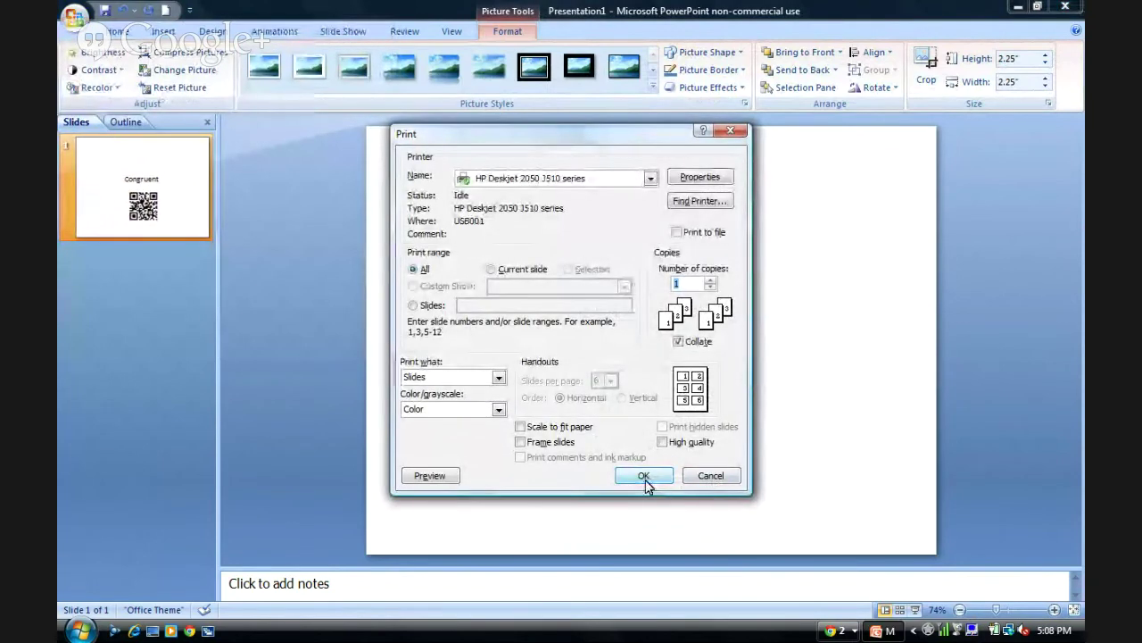
{"action": "left_click", "coordinate": [727, 132]}
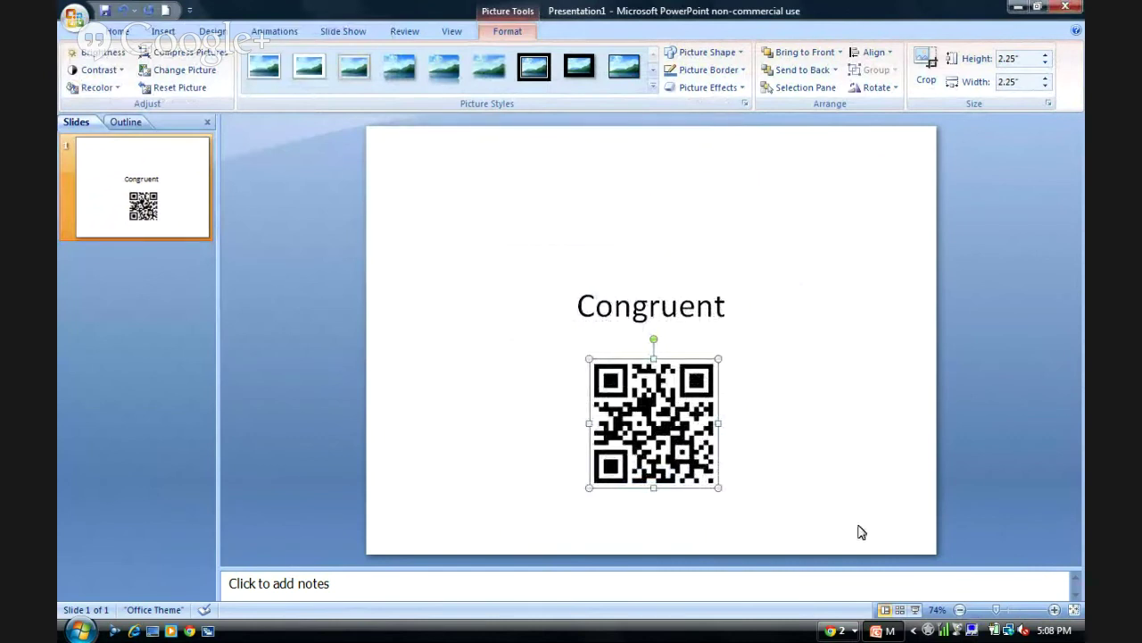
- Bring the Google+ Hangouts window to the front from Chrome's taskbar group
{"action": "left_click", "coordinate": [843, 636]}
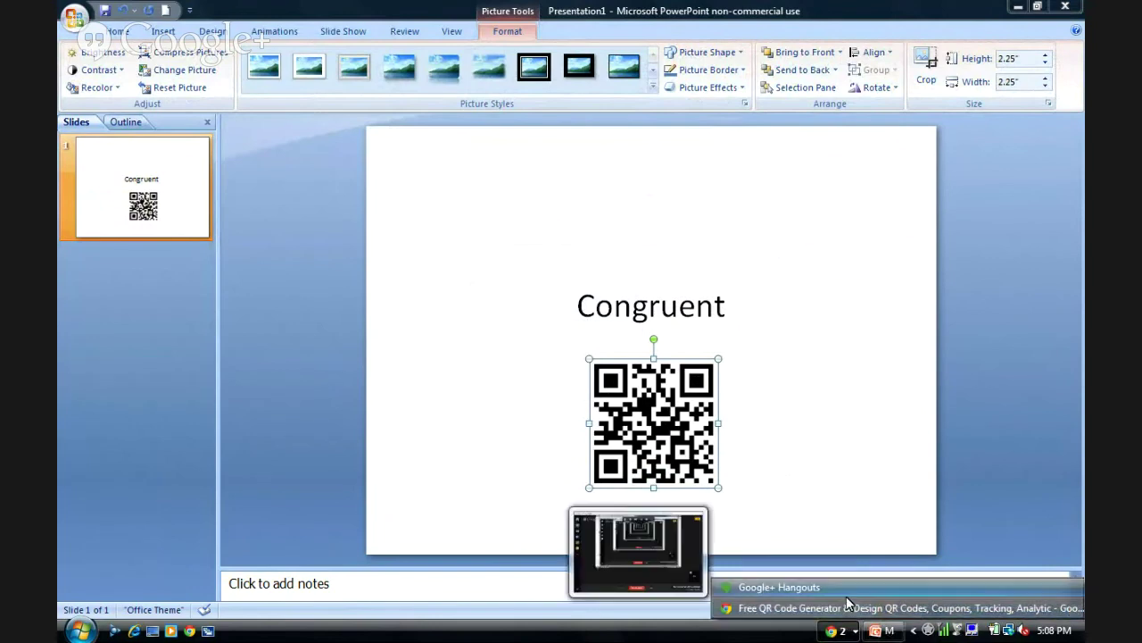
{"action": "left_click", "coordinate": [846, 591]}
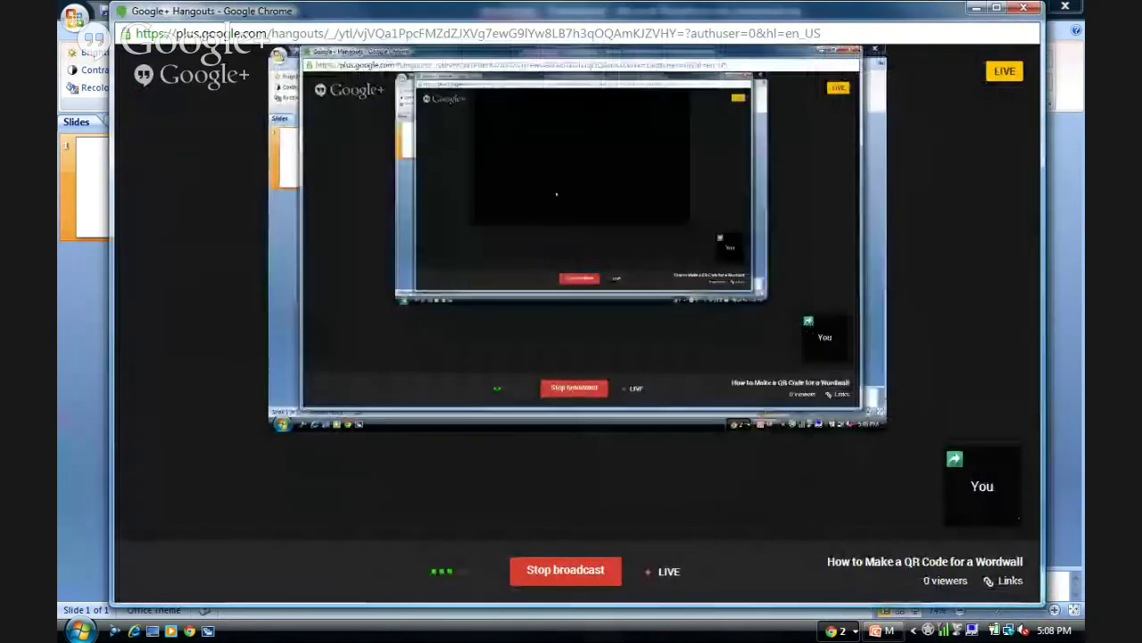